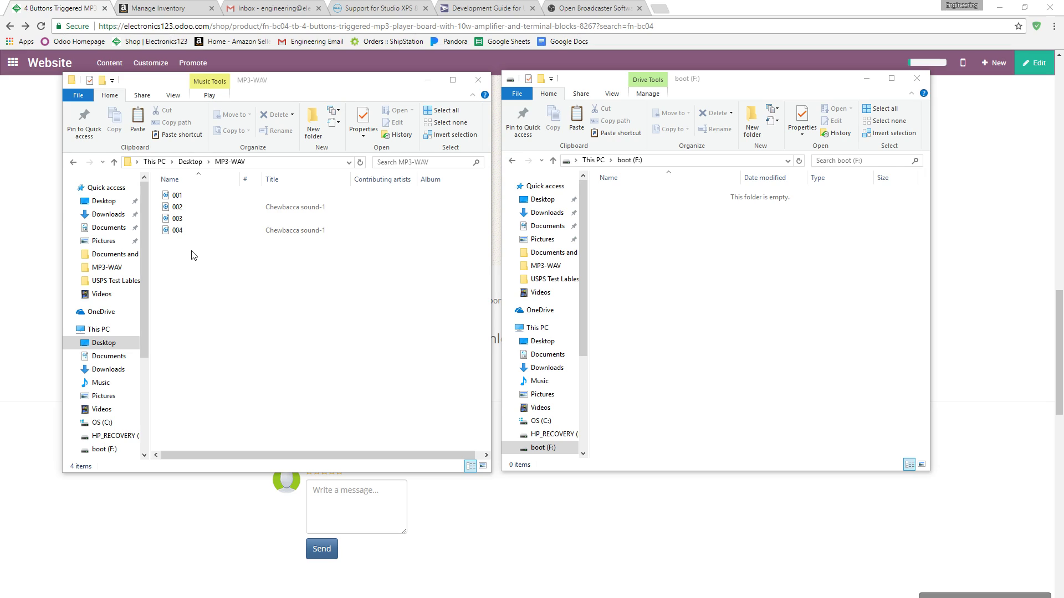
Copy the four audio files 001 to 004 from the MP3-WAV folder to the boot (F:) drive
{"action": "left_click_drag", "start_coordinate": [193, 255], "coordinate": [664, 222]}
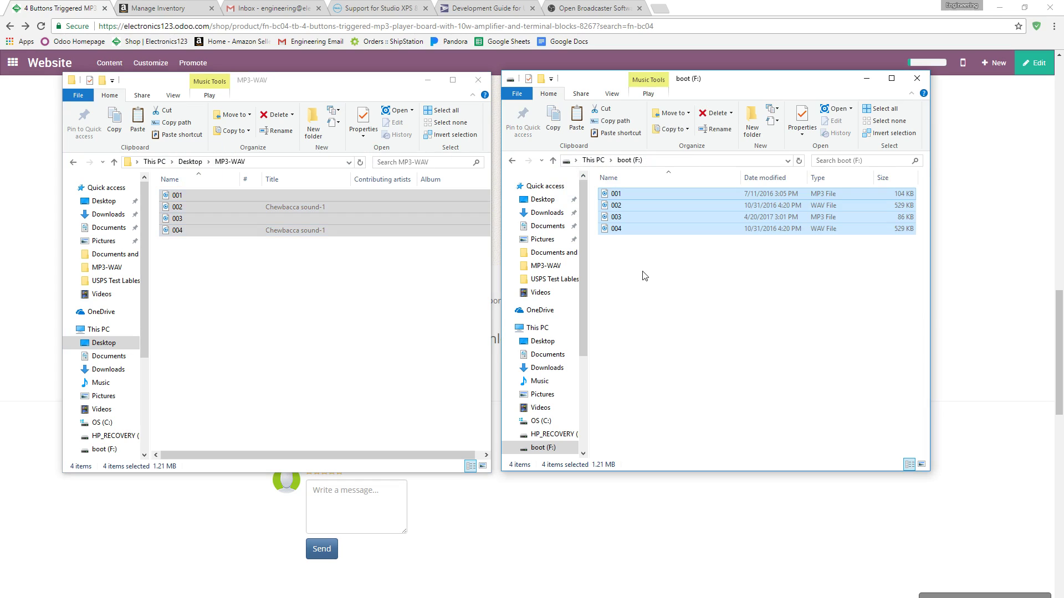
{"action": "left_click", "coordinate": [641, 275]}
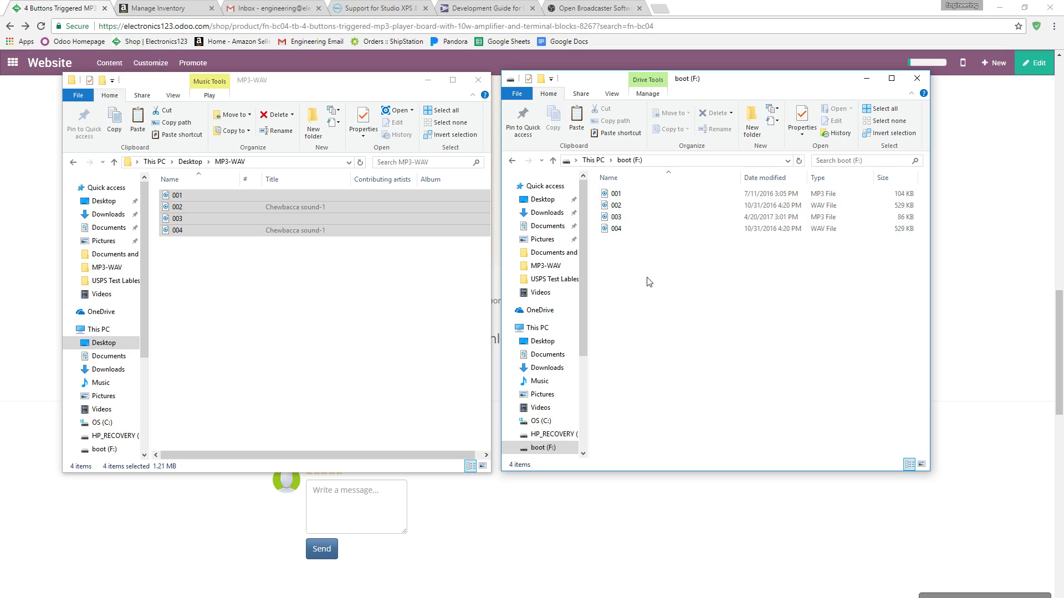
Create a new text document on the boot (F:) drive with the default name and open it in Notepad
{"action": "right_click", "coordinate": [627, 254]}
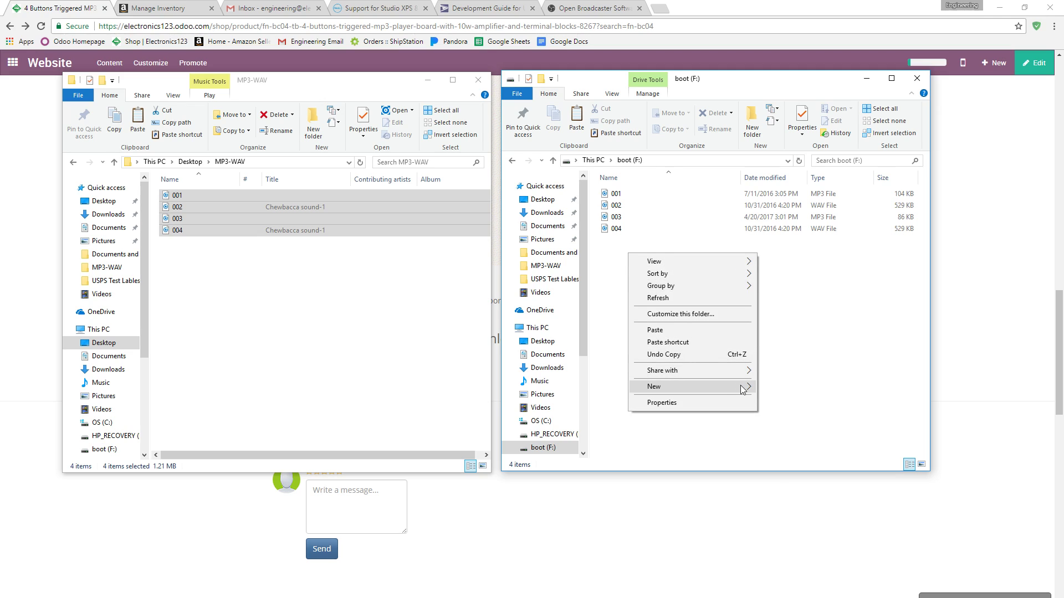
{"action": "mouse_move", "coordinate": [742, 386]}
{"action": "left_click", "coordinate": [802, 563]}
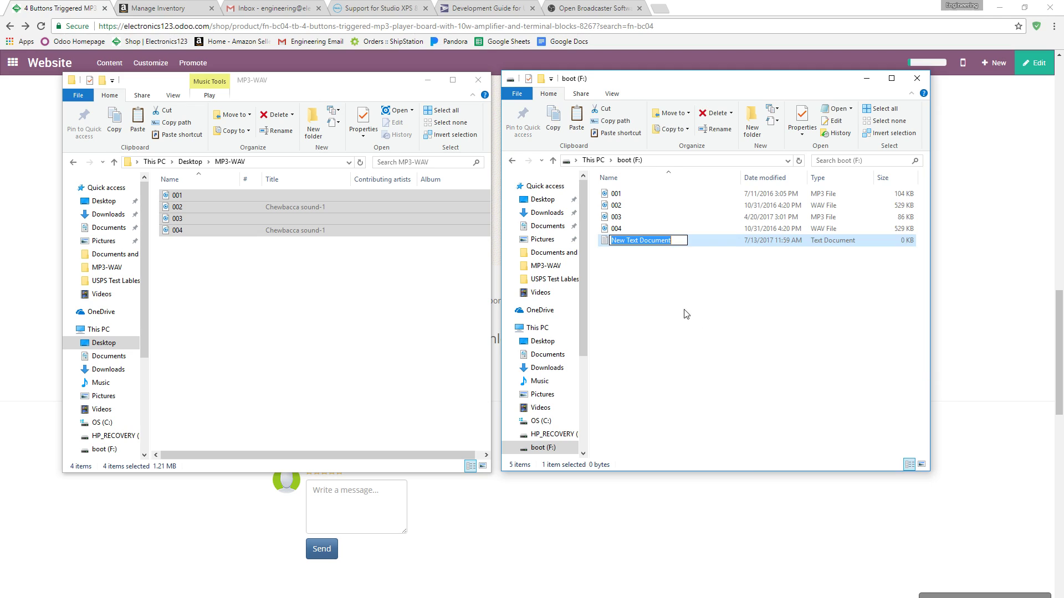
{"action": "left_click", "coordinate": [672, 269]}
{"action": "right_click", "coordinate": [663, 243]}
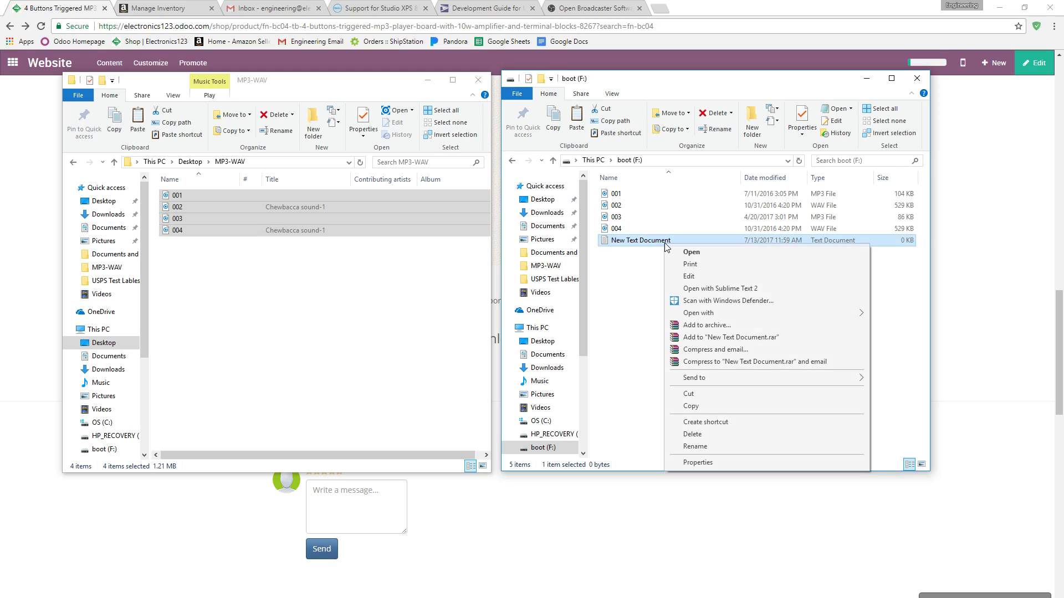
{"action": "left_click", "coordinate": [688, 276]}
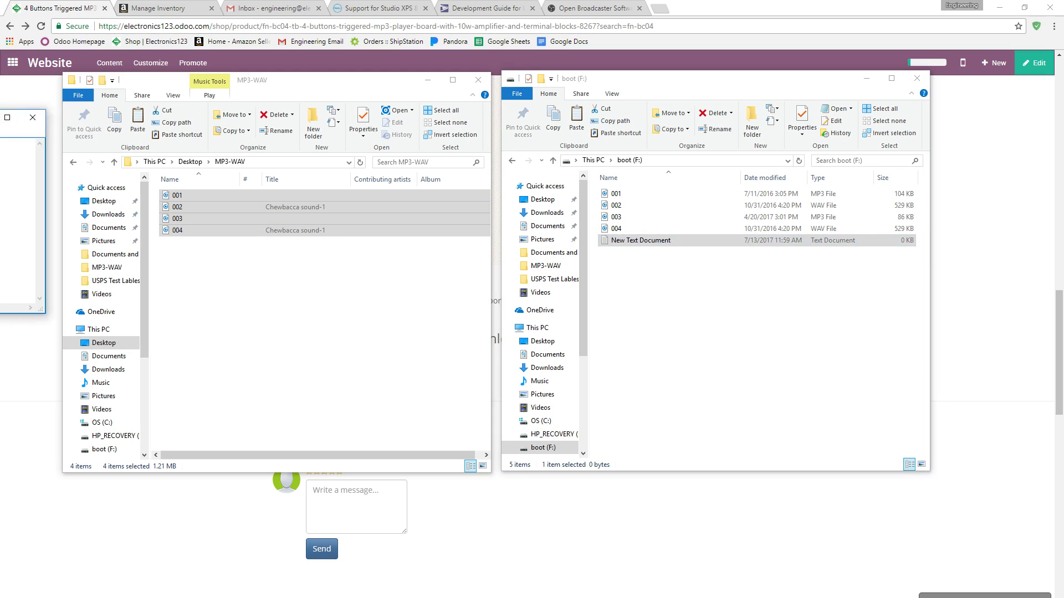
{"action": "left_click_drag", "start_coordinate": [654, 197], "coordinate": [749, 279]}
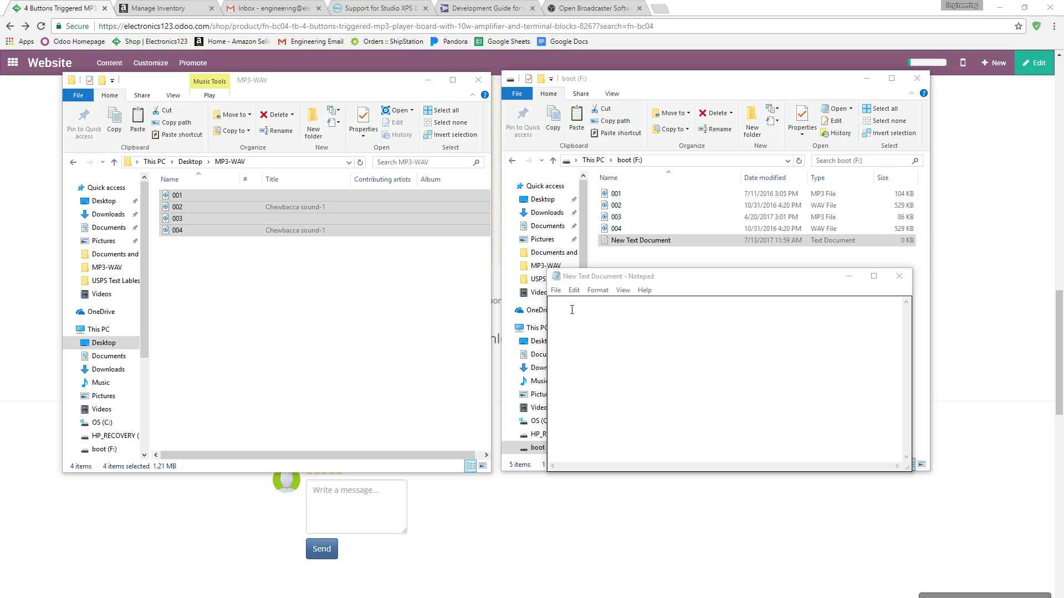
Enter 3 as the only content of the new text document
{"action": "left_click", "coordinate": [601, 341]}
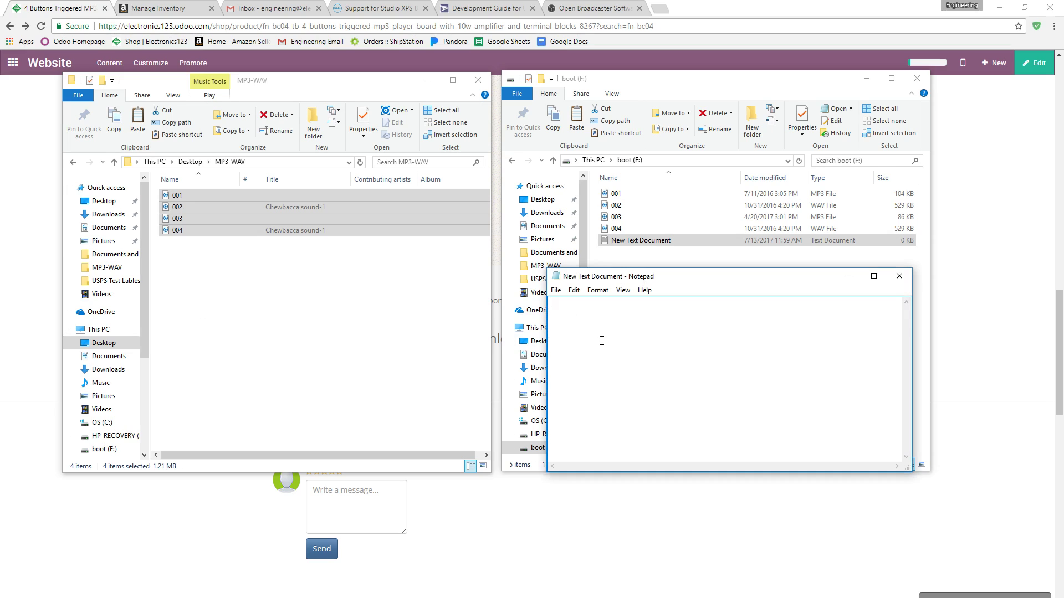
{"action": "type", "text": "0"}
{"action": "key", "text": "BackSpace"}
{"action": "type", "text": "1"}
{"action": "type", "text": "2"}
{"action": "key", "text": "BackSpace"}
{"action": "type", "text": "3"}
Save the document to the boot (F:) drive as read.cfg with the file type All Files
{"action": "left_click", "coordinate": [556, 291]}
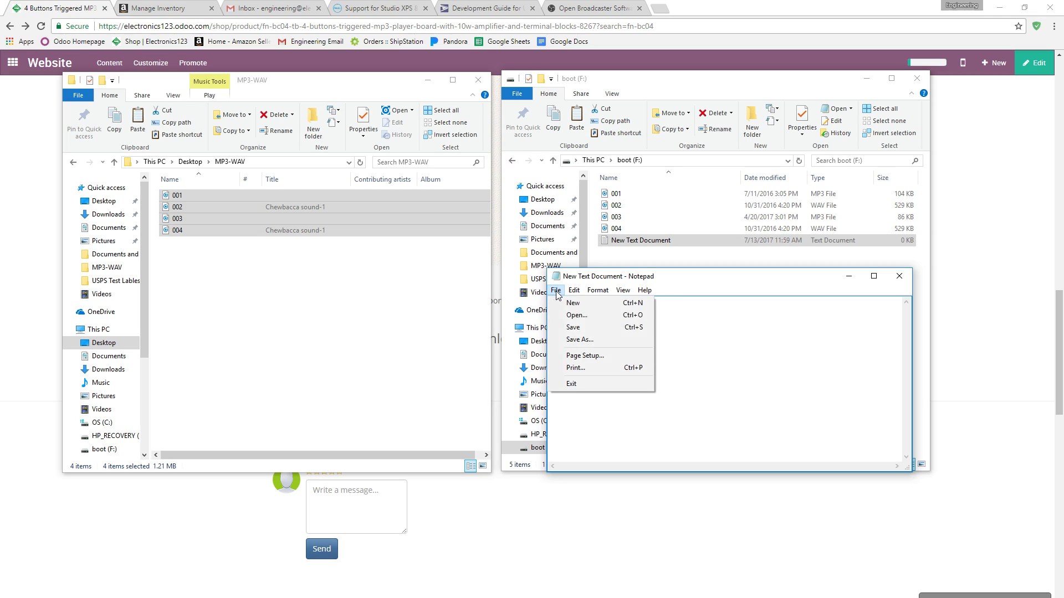
{"action": "left_click", "coordinate": [587, 339]}
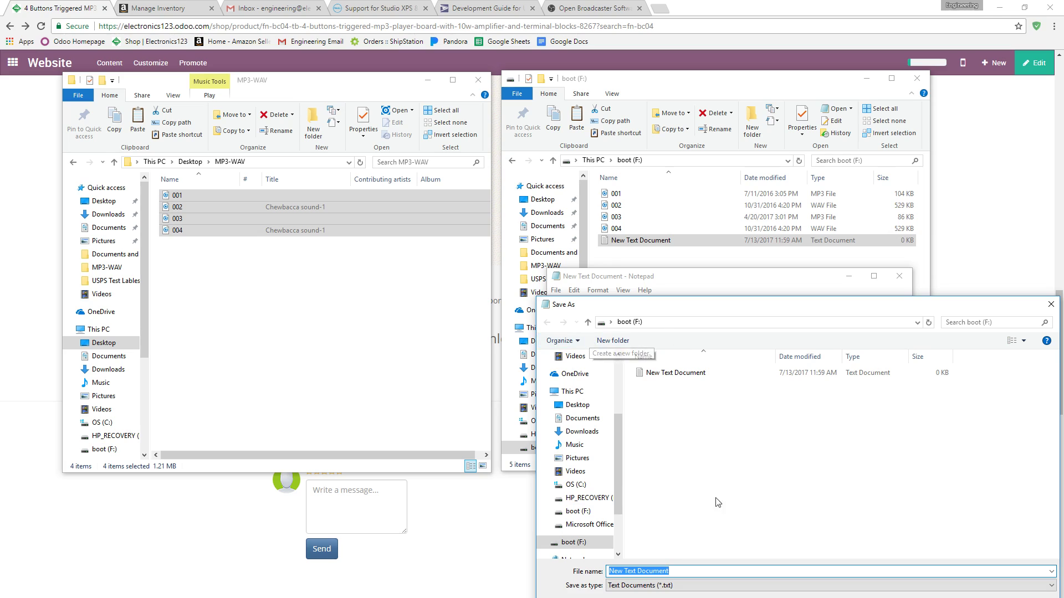
{"action": "left_click_drag", "start_coordinate": [689, 308], "coordinate": [536, 169]}
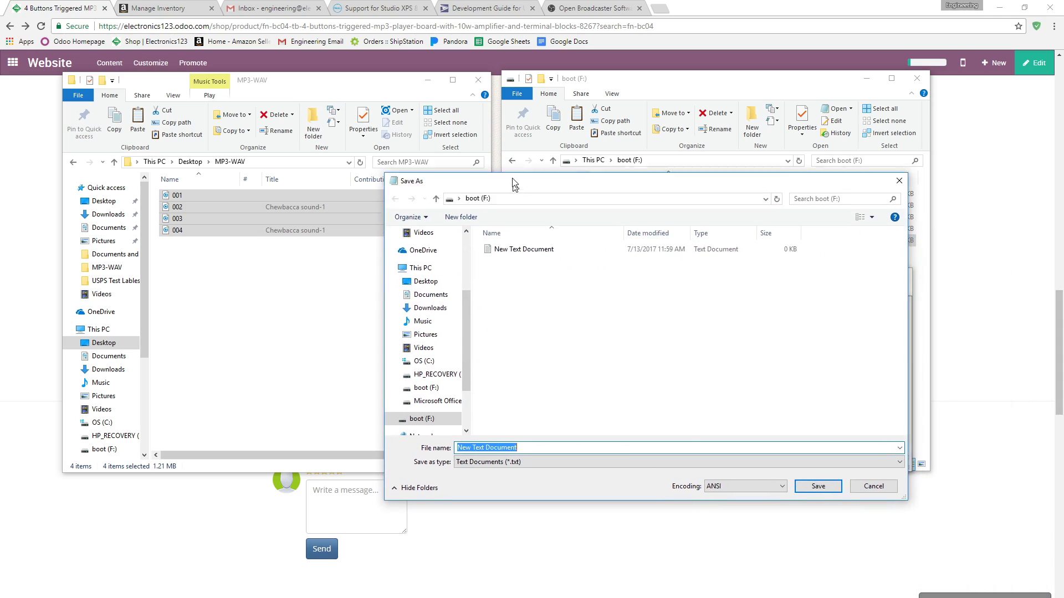
{"action": "left_click", "coordinate": [487, 448]}
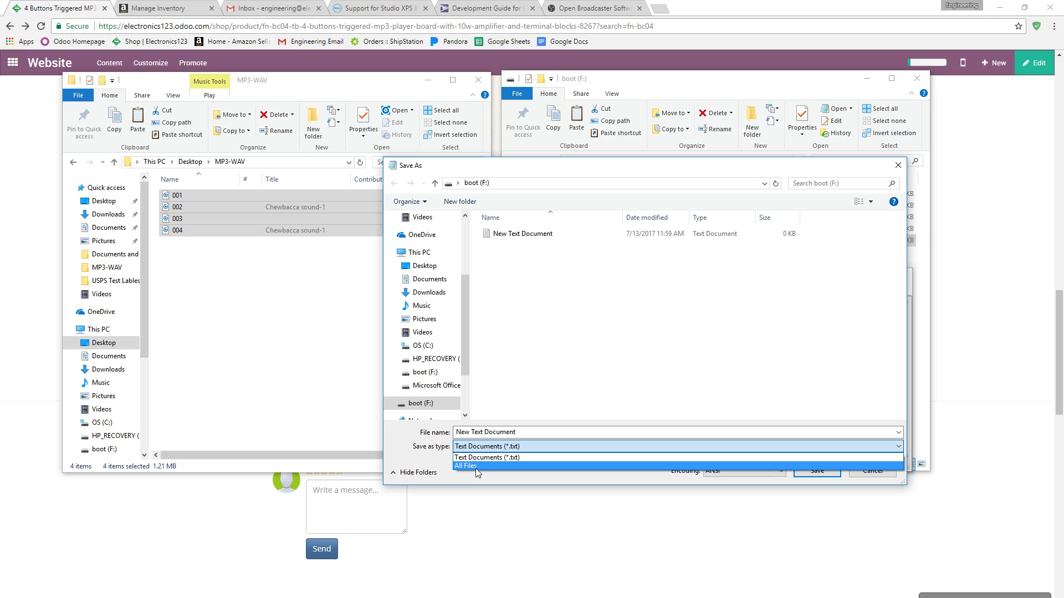
{"action": "left_click", "coordinate": [475, 459]}
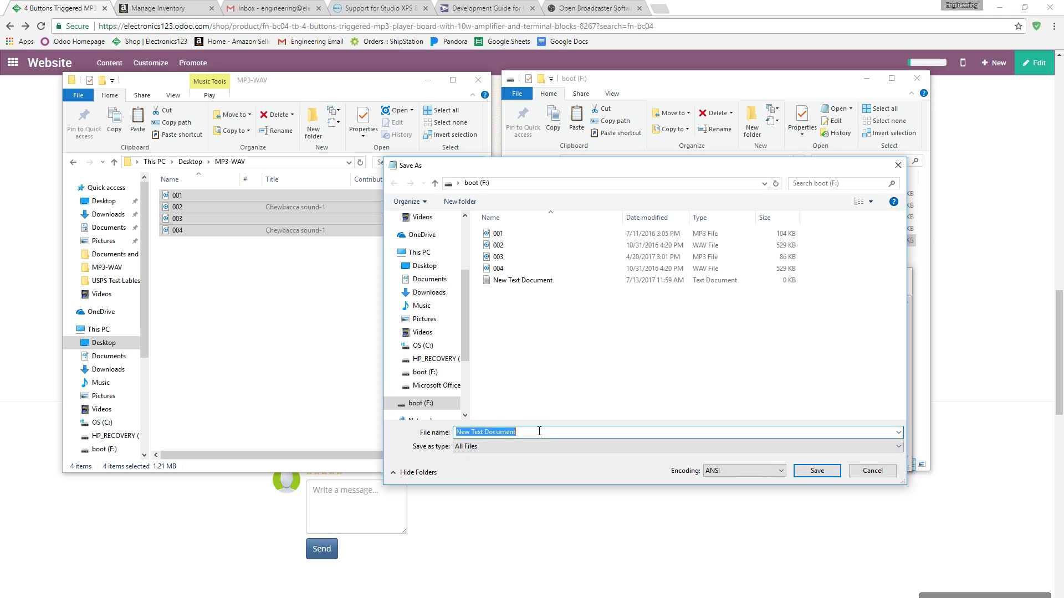
{"action": "type", "text": "read.cfg"}
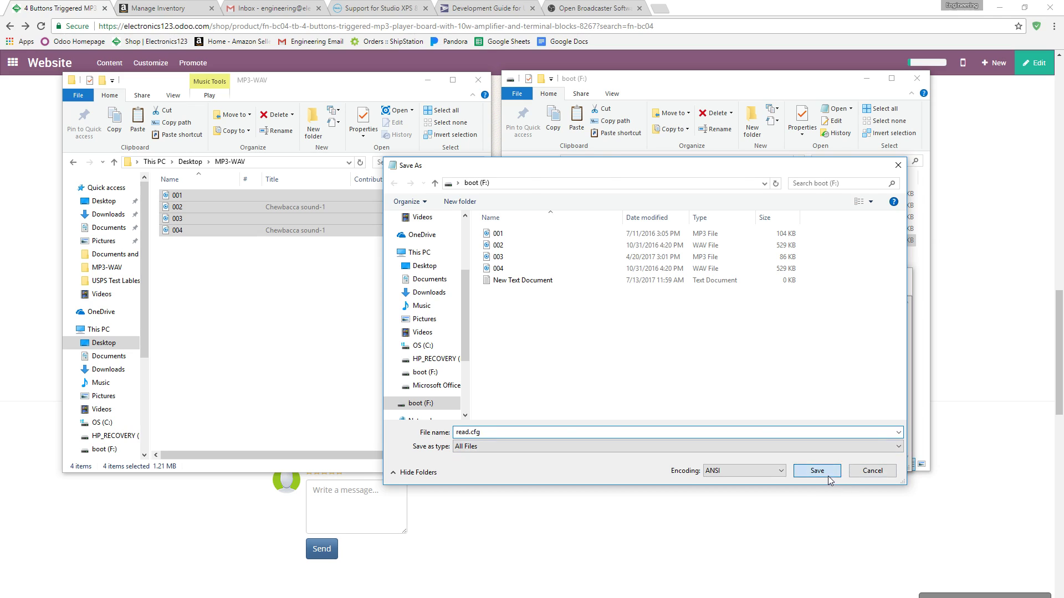
{"action": "left_click", "coordinate": [830, 480]}
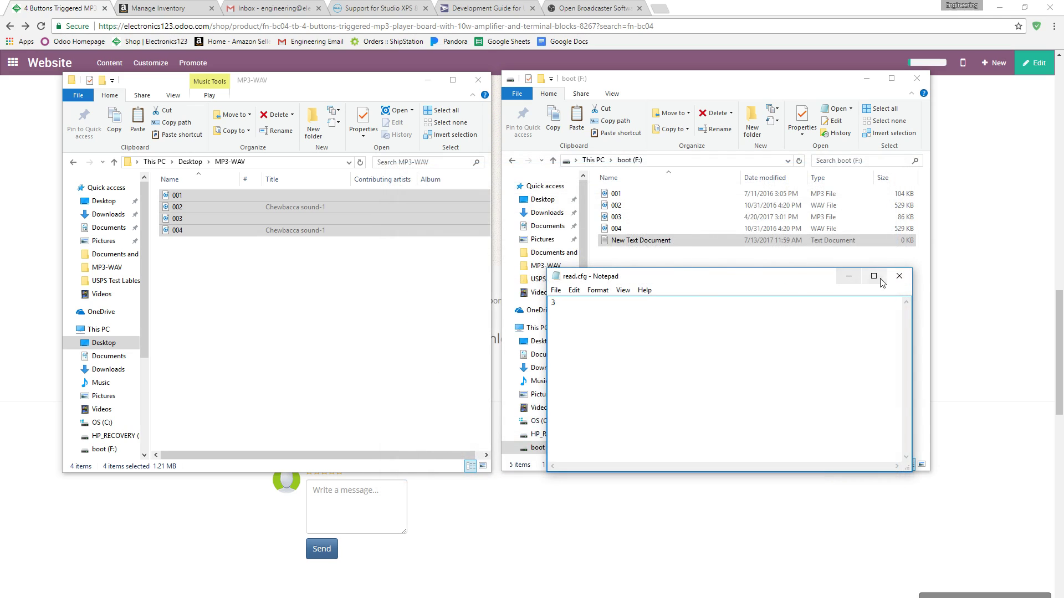
{"action": "left_click_drag", "start_coordinate": [795, 280], "coordinate": [791, 310]}
{"action": "left_click", "coordinate": [754, 269]}
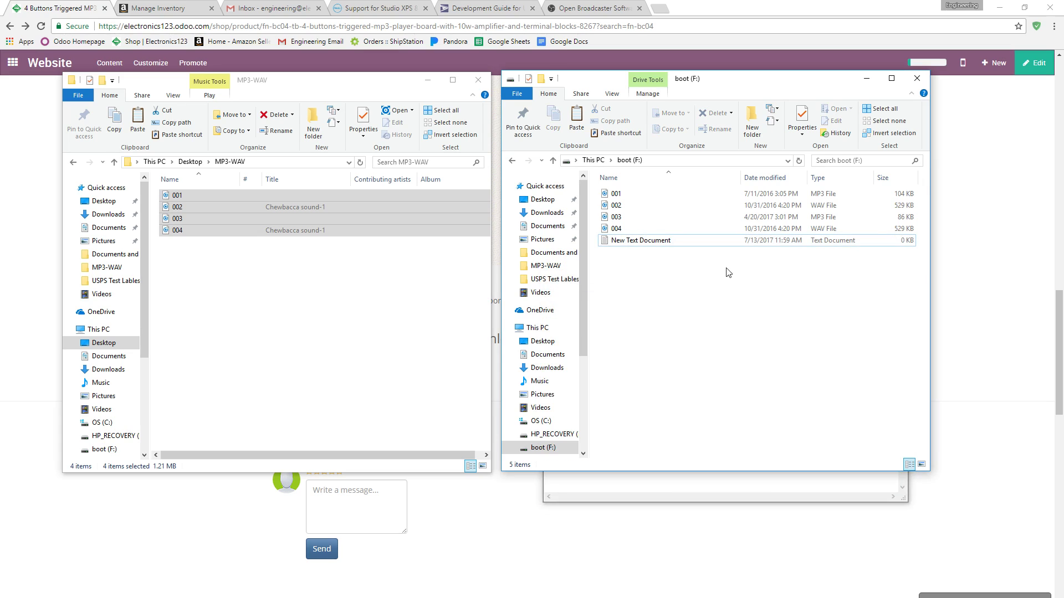
{"action": "left_click", "coordinate": [646, 485]}
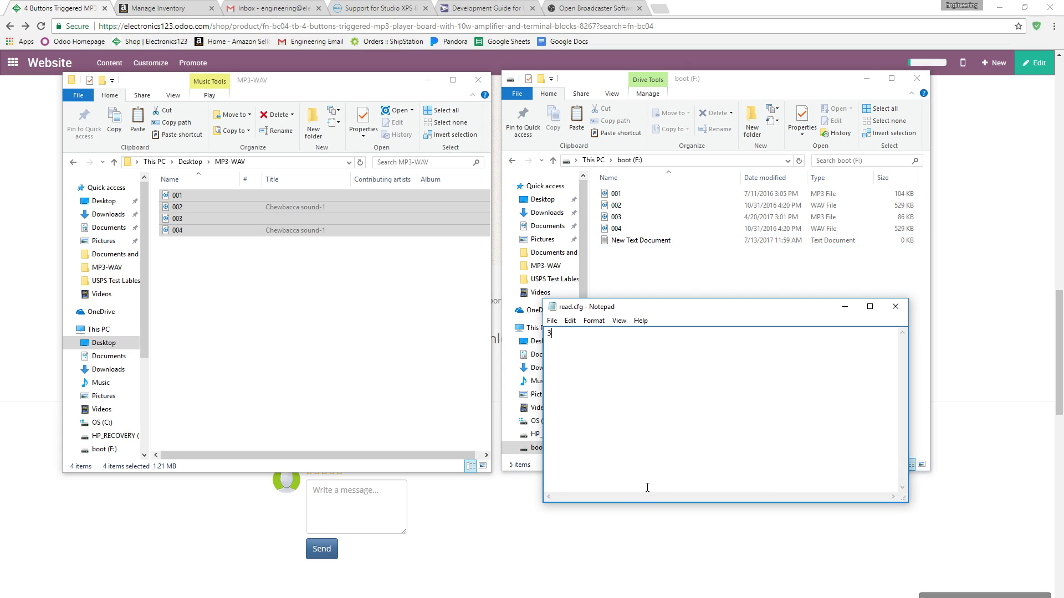
{"action": "left_click", "coordinate": [552, 322]}
{"action": "left_click", "coordinate": [577, 368]}
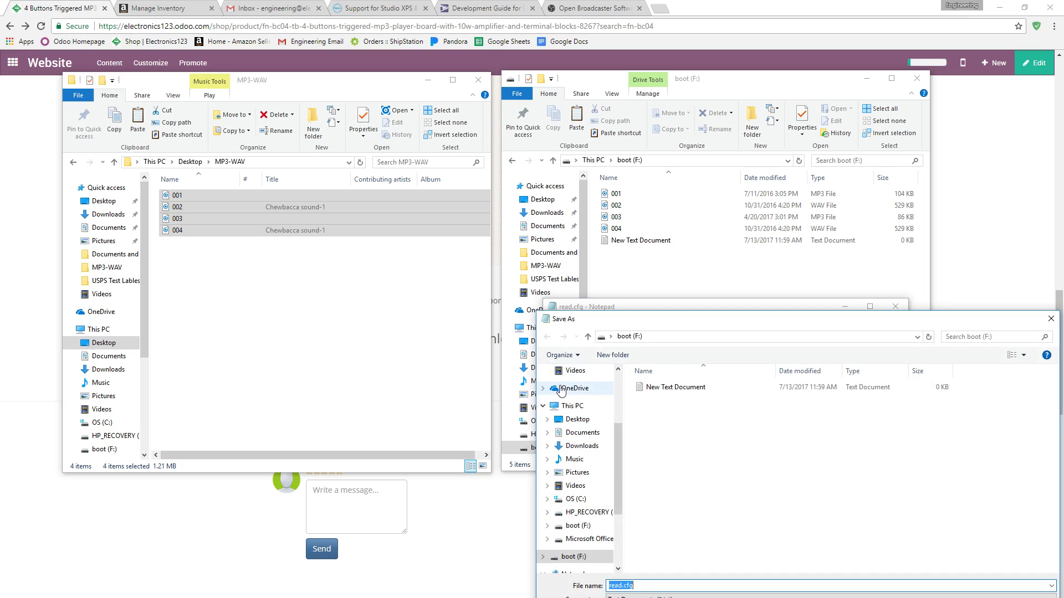
{"action": "left_click", "coordinate": [680, 585]}
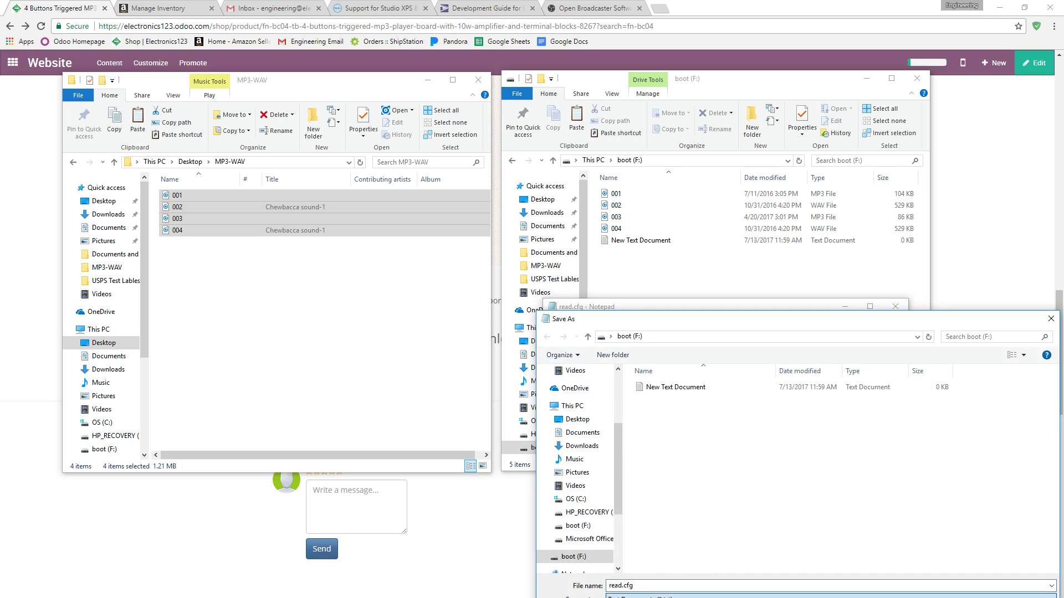
{"action": "left_click", "coordinate": [1051, 318]}
Permanently delete the empty New Text Document from the boot (F:) drive
{"action": "left_click", "coordinate": [824, 282]}
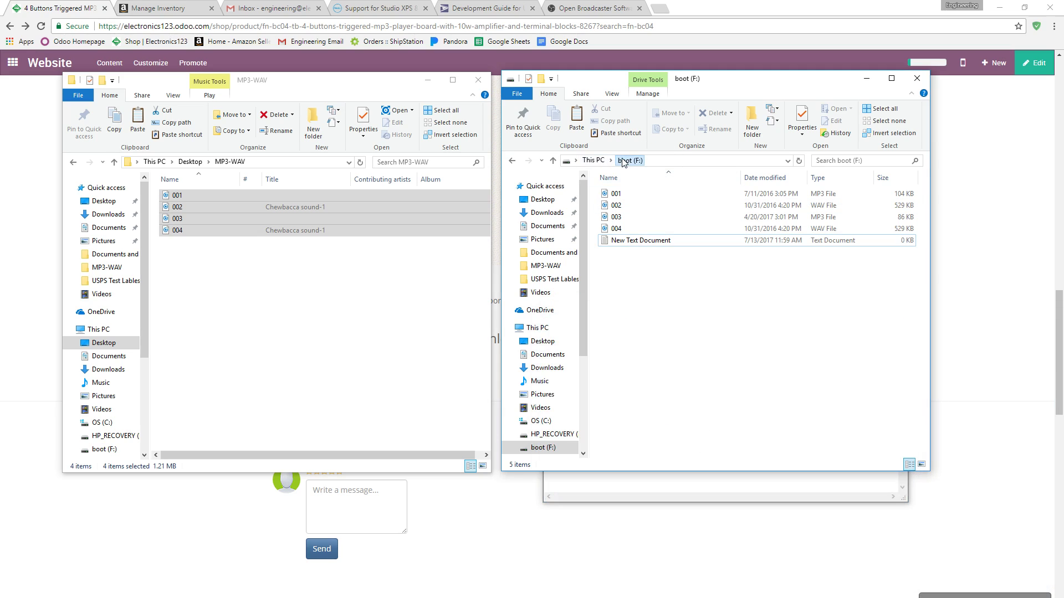
{"action": "right_click", "coordinate": [630, 240]}
{"action": "left_click", "coordinate": [674, 428]}
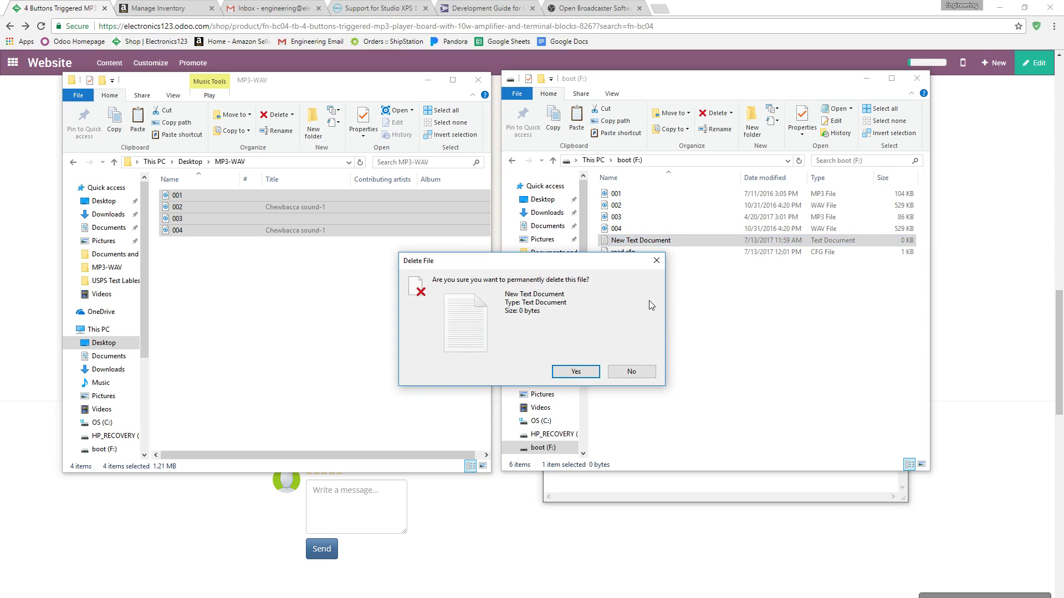
{"action": "left_click", "coordinate": [576, 373]}
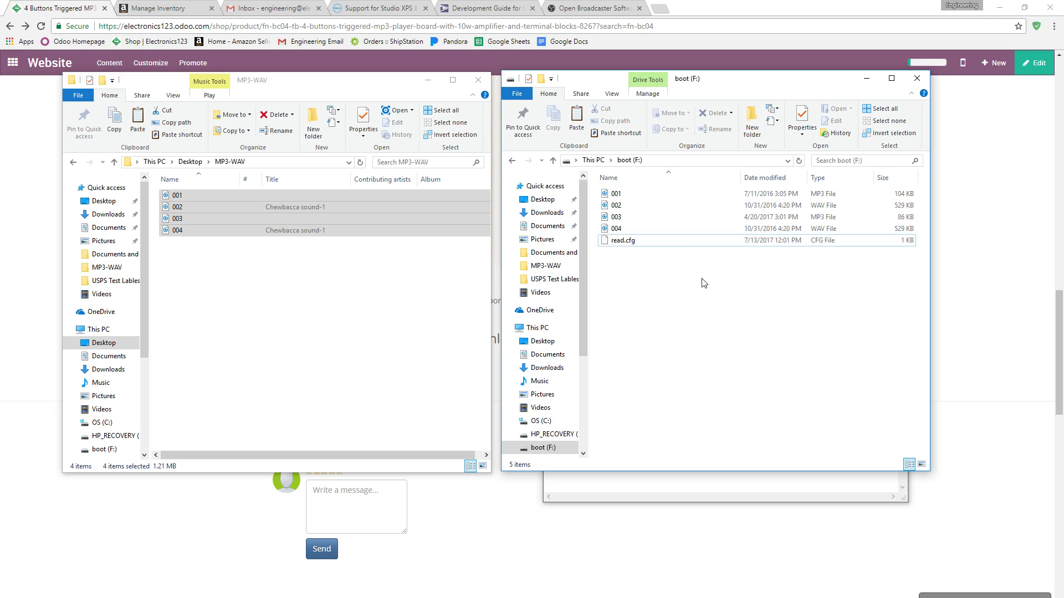
Eject the boot (F:) drive from the computer
{"action": "scroll", "coordinate": [544, 307], "scroll_direction": "down", "scroll_amount": 1}
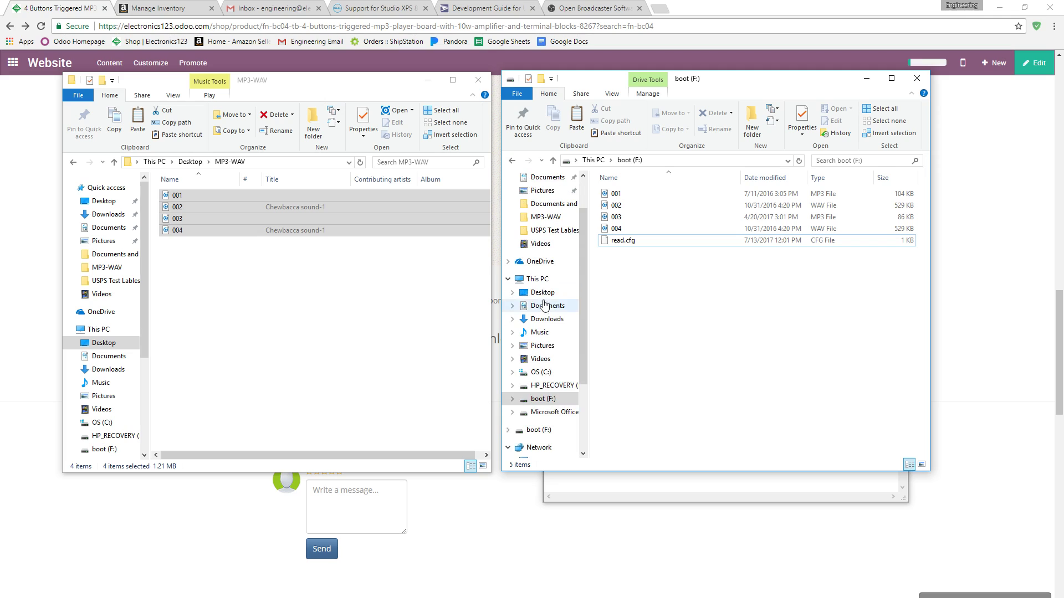
{"action": "right_click", "coordinate": [541, 398]}
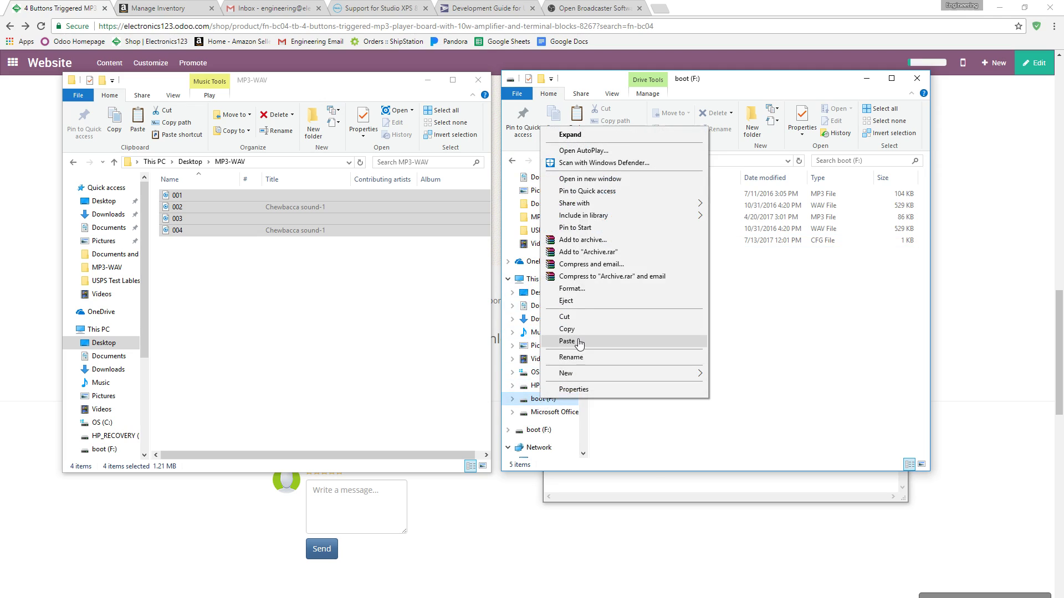
{"action": "left_click", "coordinate": [573, 302]}
Close the read.cfg document and switch to the MP3 player board's product page in Chrome
{"action": "left_click", "coordinate": [651, 336]}
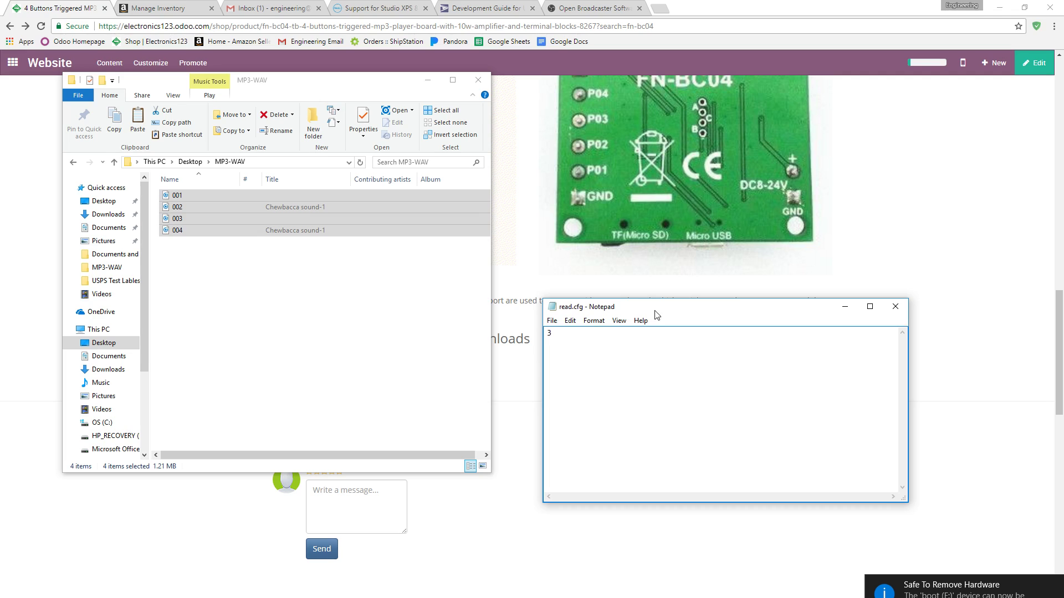
{"action": "left_click", "coordinate": [895, 307]}
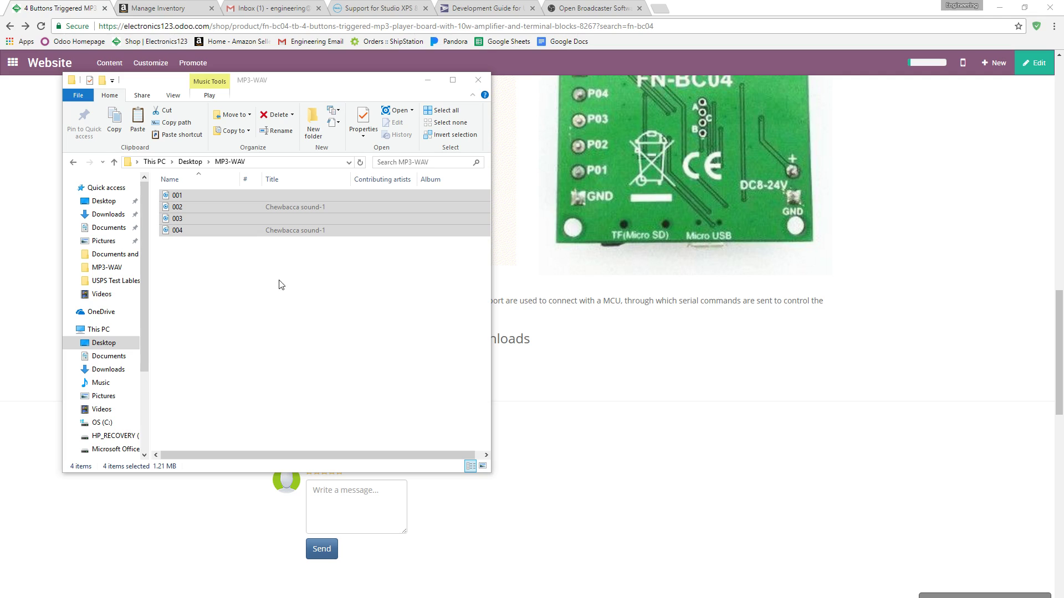
{"action": "left_click", "coordinate": [298, 285]}
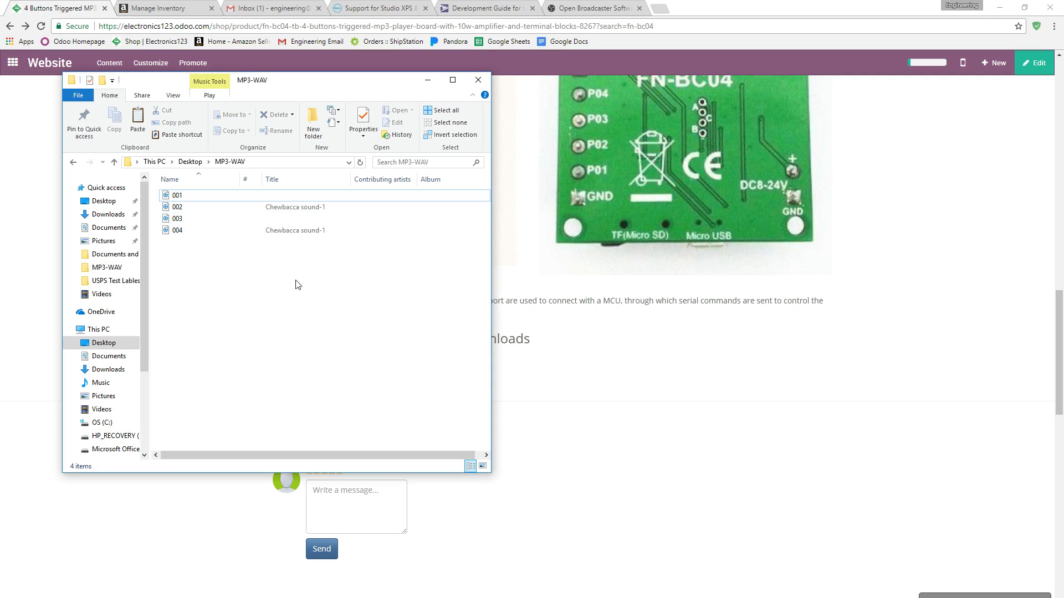
{"action": "left_click", "coordinate": [670, 282]}
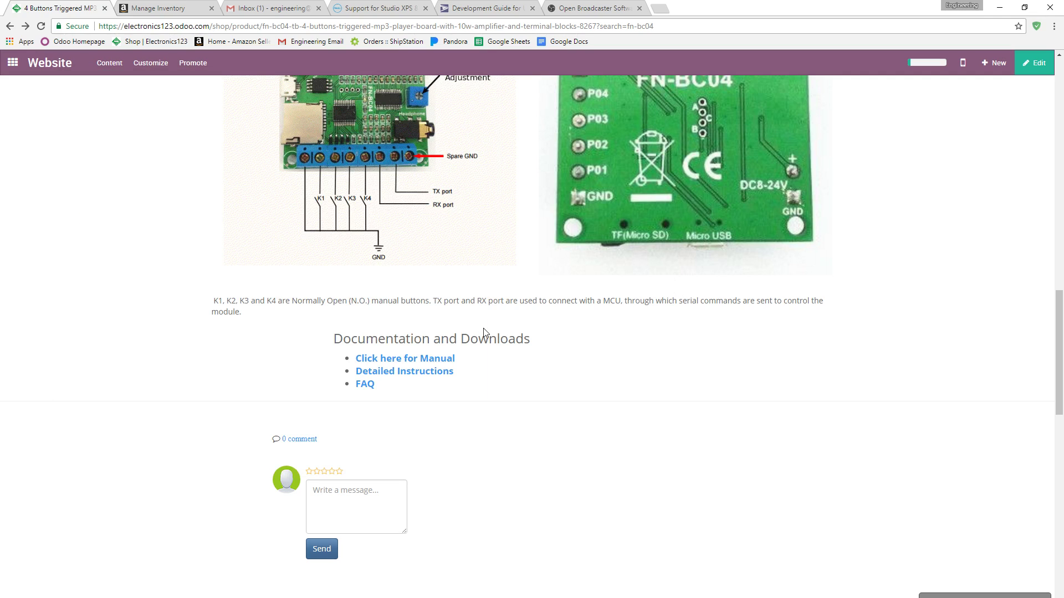
Review the MP3 player board's product page, including its pictures, features, technical parameters and the Documentation and Downloads links
{"action": "scroll", "coordinate": [498, 334], "scroll_direction": "up", "scroll_amount": 1}
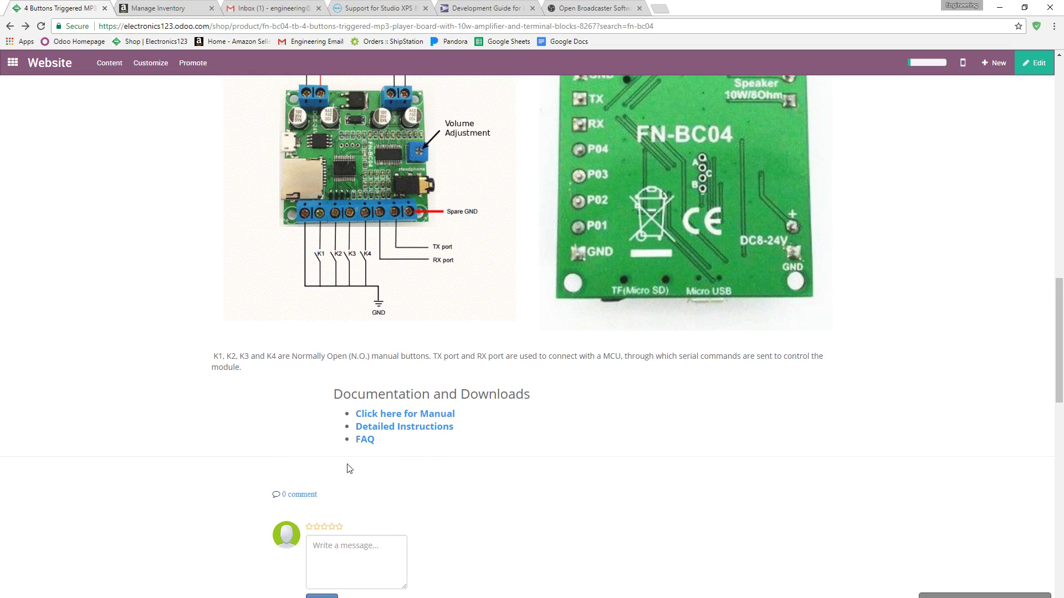
{"action": "scroll", "coordinate": [541, 371], "scroll_direction": "up", "scroll_amount": 15}
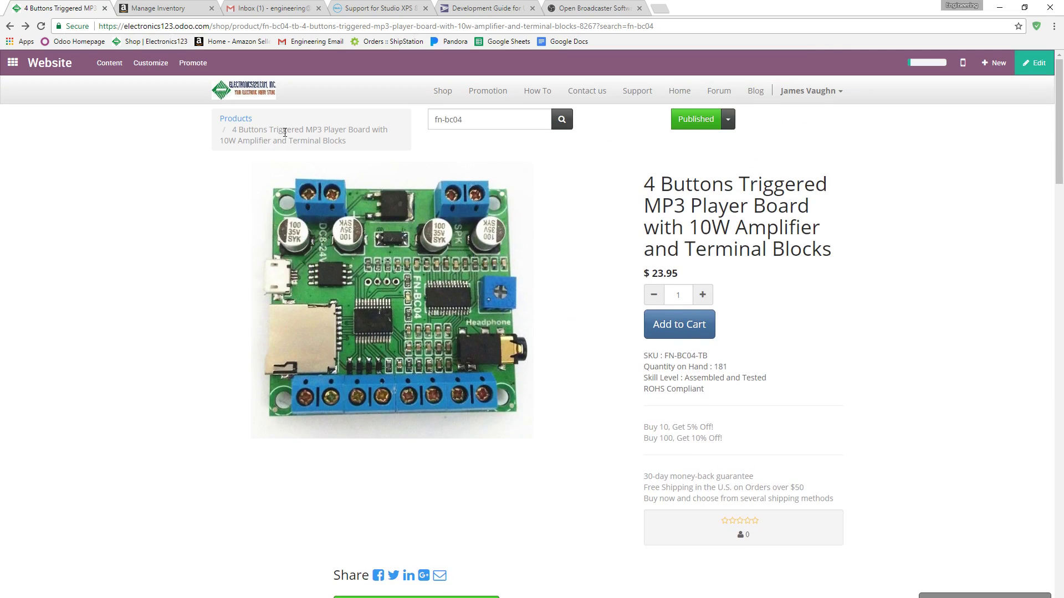
{"action": "scroll", "coordinate": [548, 272], "scroll_direction": "down", "scroll_amount": 4}
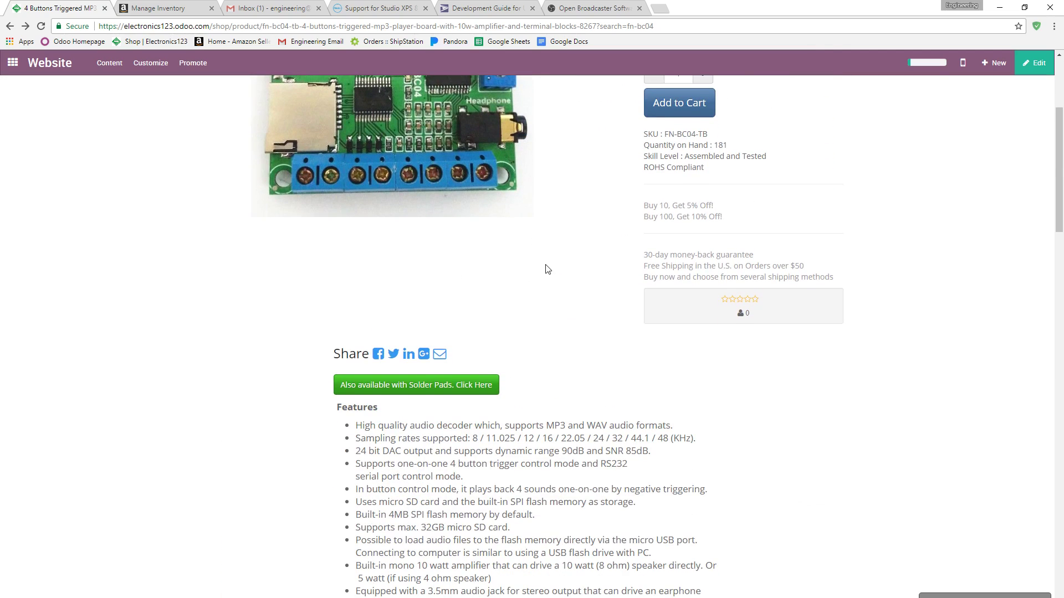
{"action": "scroll", "coordinate": [547, 270], "scroll_direction": "down", "scroll_amount": 13}
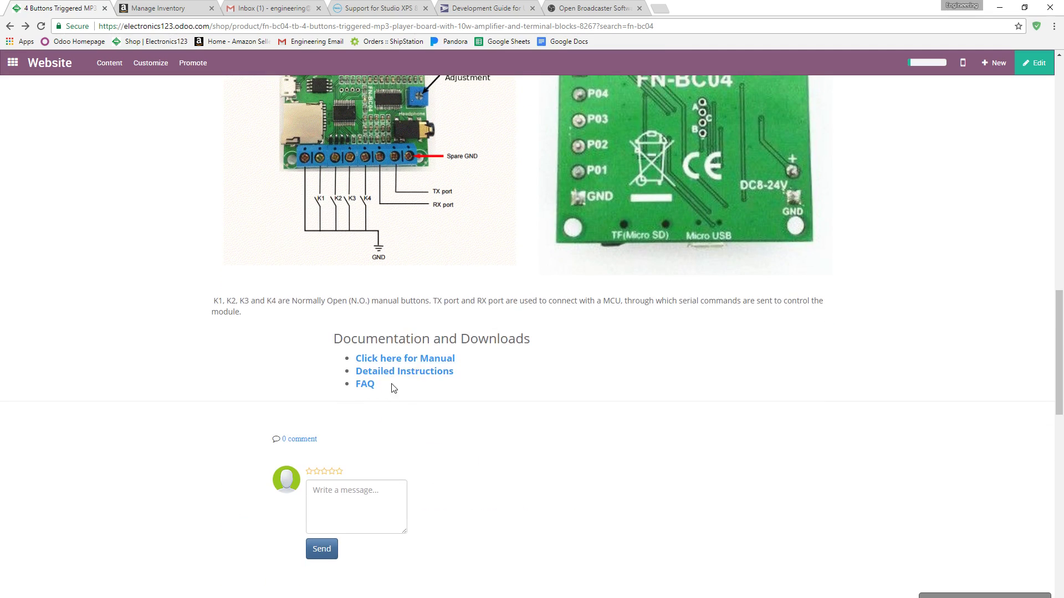
{"action": "left_click_drag", "start_coordinate": [391, 385], "coordinate": [340, 380]}
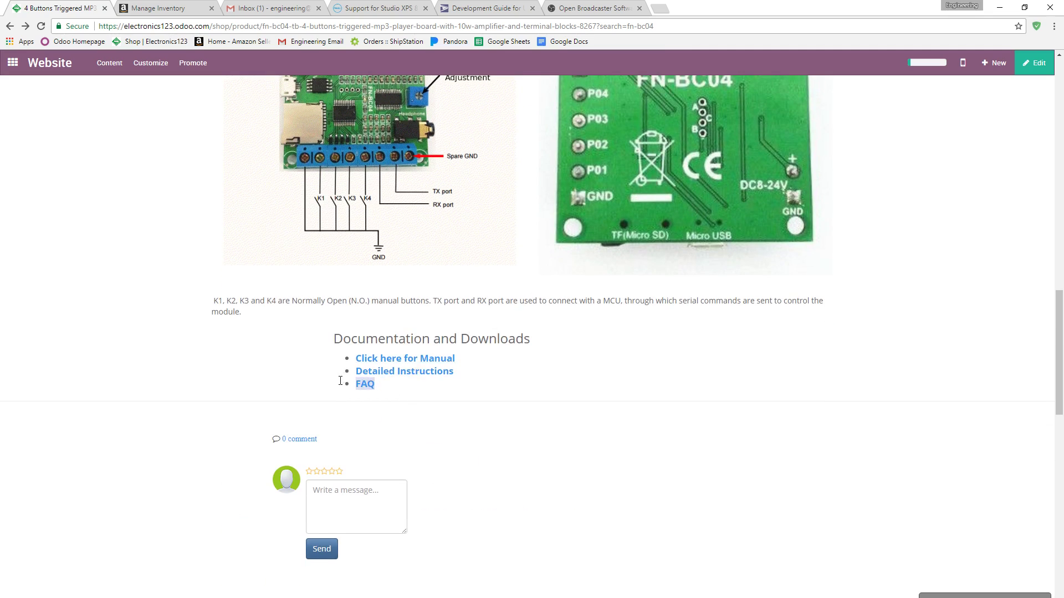
{"action": "left_click", "coordinate": [531, 313]}
{"action": "scroll", "coordinate": [532, 313], "scroll_direction": "up", "scroll_amount": 7}
{"action": "scroll", "coordinate": [532, 315], "scroll_direction": "down", "scroll_amount": 6}
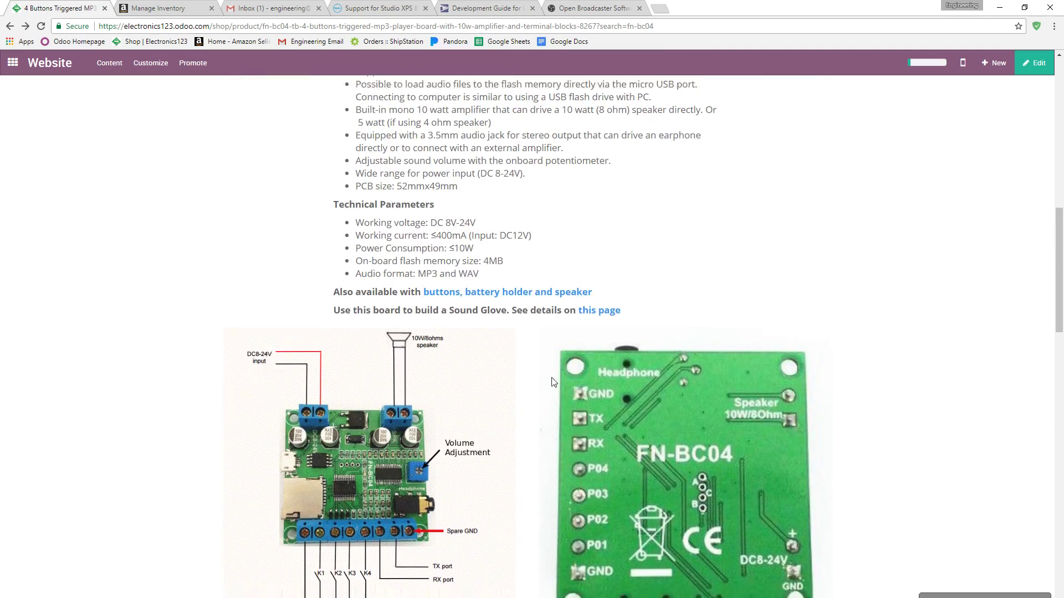
{"action": "scroll", "coordinate": [522, 382], "scroll_direction": "up", "scroll_amount": 8}
{"action": "scroll", "coordinate": [523, 383], "scroll_direction": "up", "scroll_amount": 10}
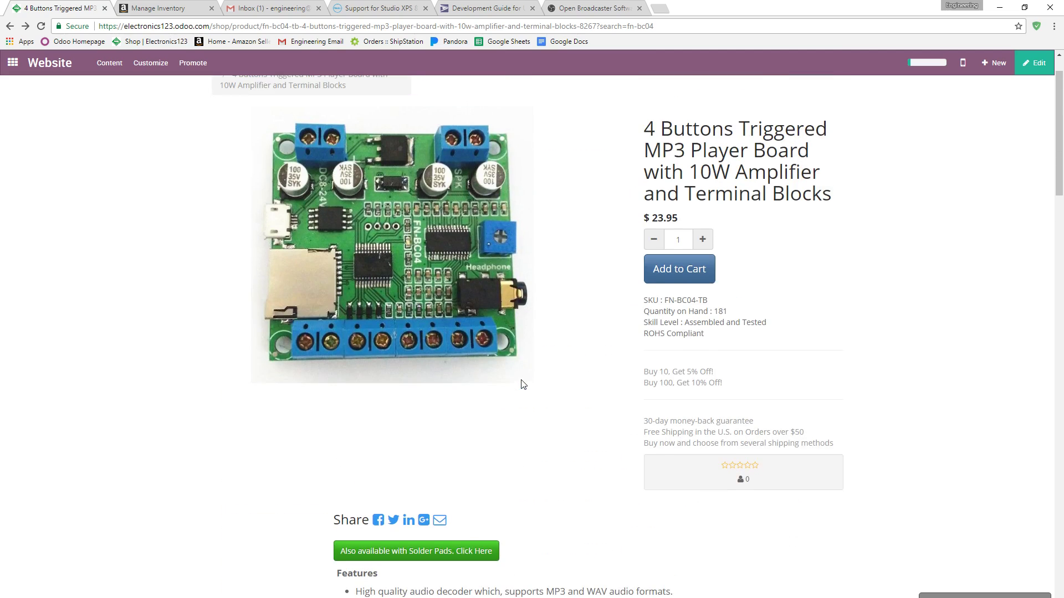